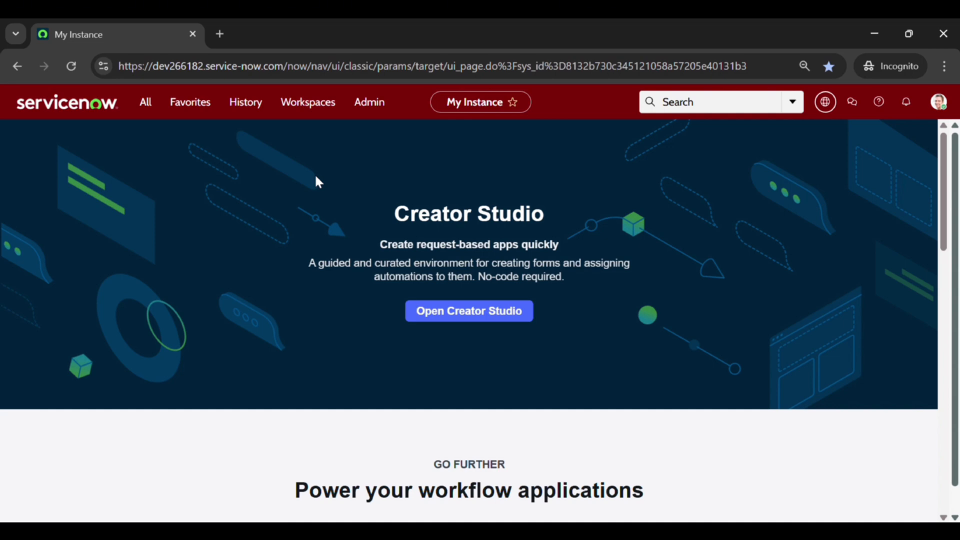
Step: Open the Employee Center portal in a new tab and go to More > My Approvals
left_click(149, 107)
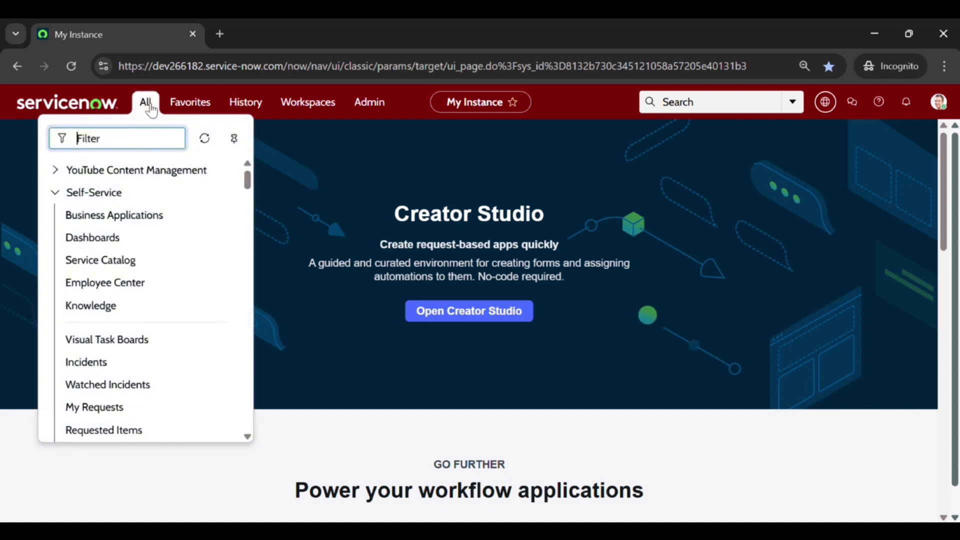
left_click(86, 286)
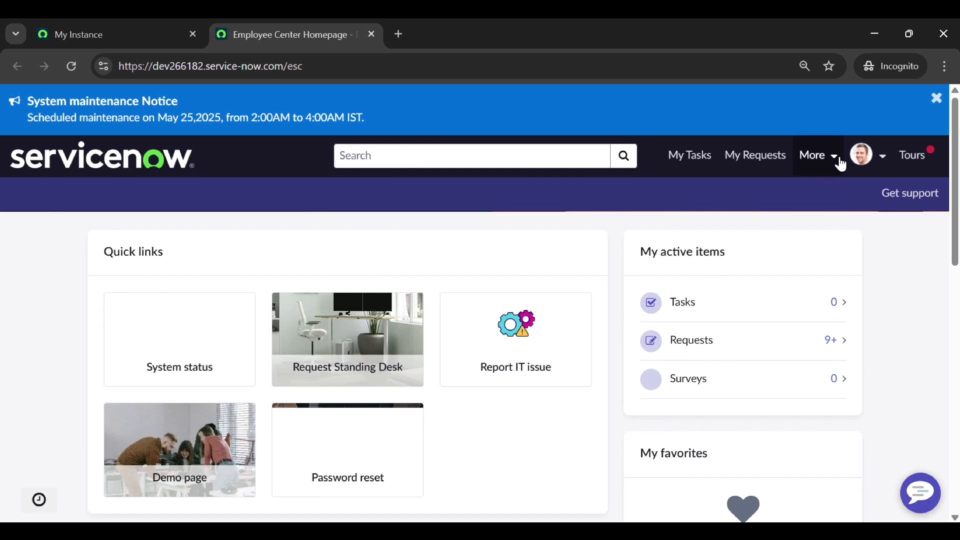
left_click(839, 159)
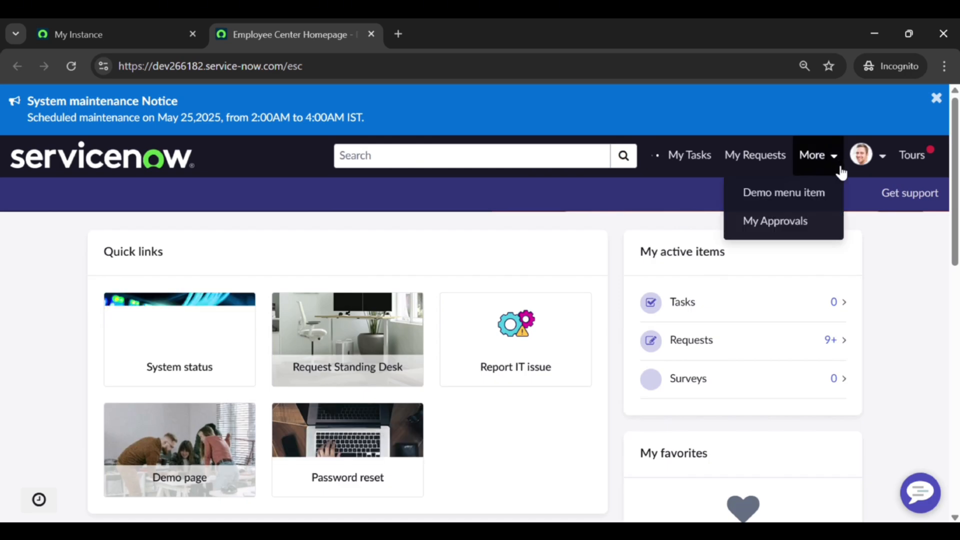
left_click(797, 227)
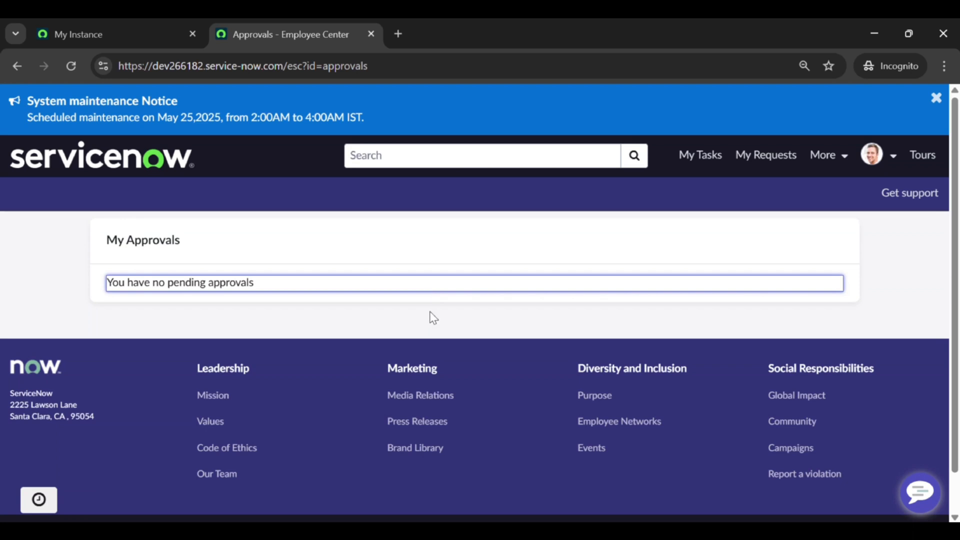
left_click(430, 312)
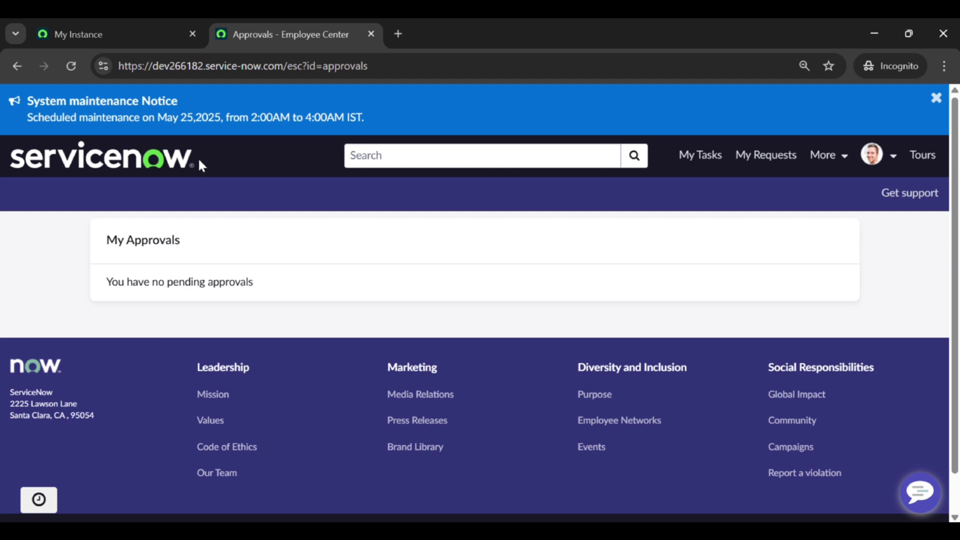
Step: In the instance tab, open Service Portal > Pages and view the 'approvals' page record's related lists
left_click(77, 26)
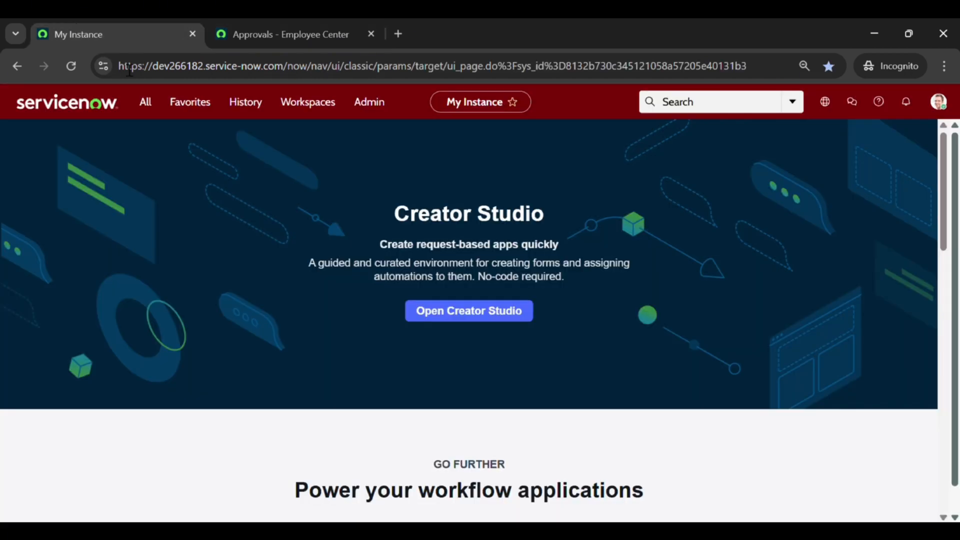
left_click(147, 105)
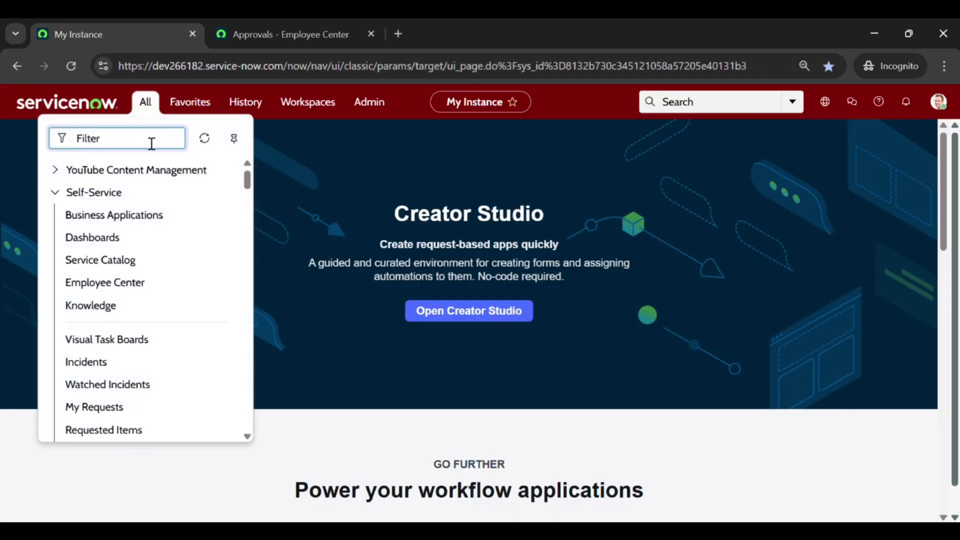
type("service portl")
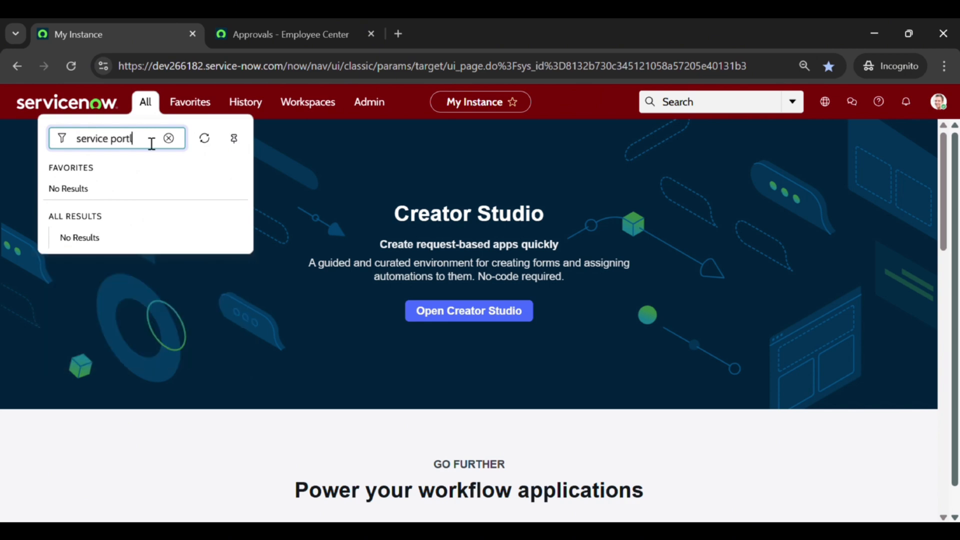
key("BackSpace")
type("al")
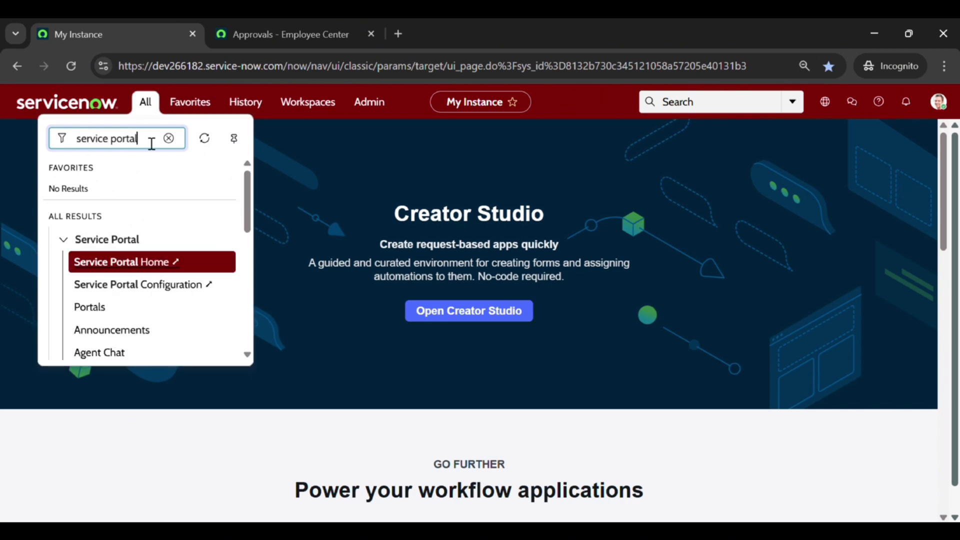
scroll(155, 307, "down", 3)
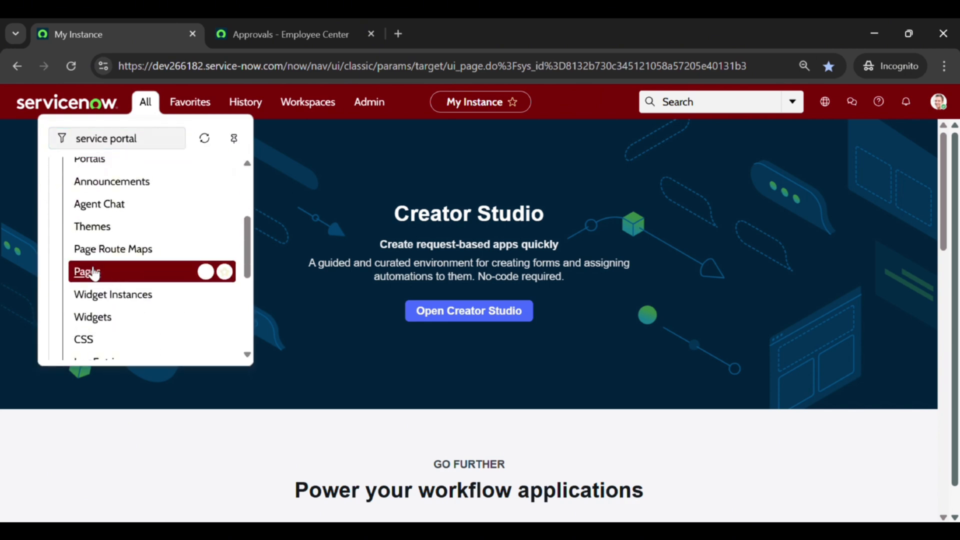
left_click(88, 273)
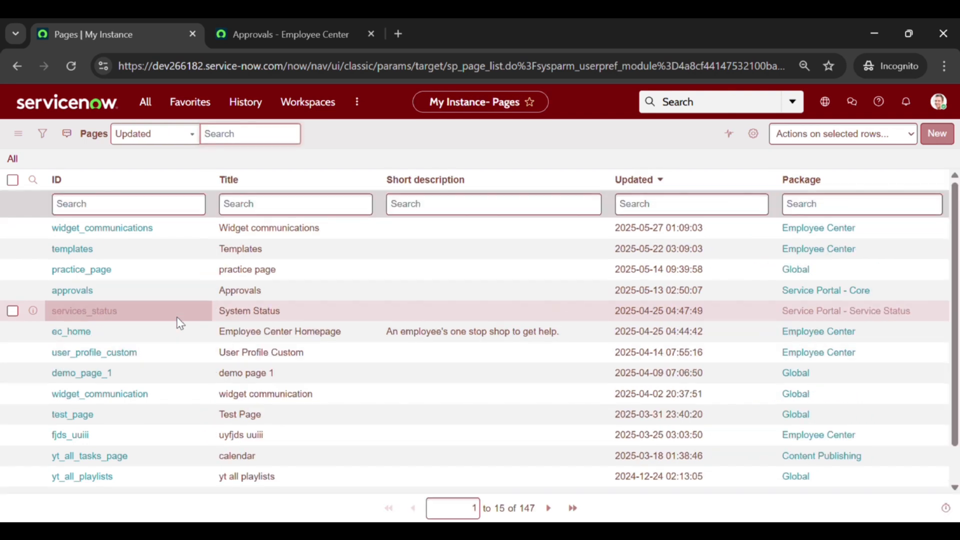
left_click(74, 295)
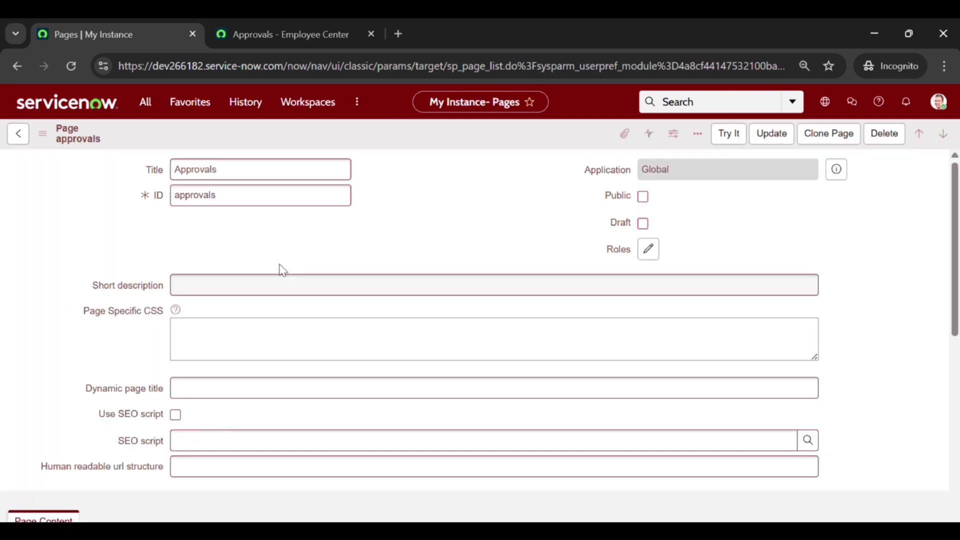
scroll(303, 268, "down", 6)
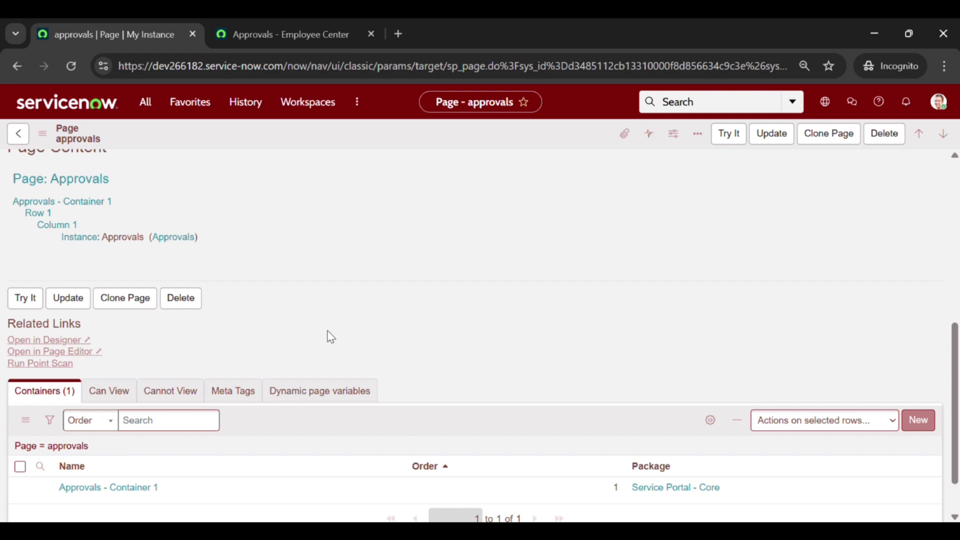
Step: Open the plugins list in Application Manager by filtering the navigator for 'plugins'
left_click(155, 104)
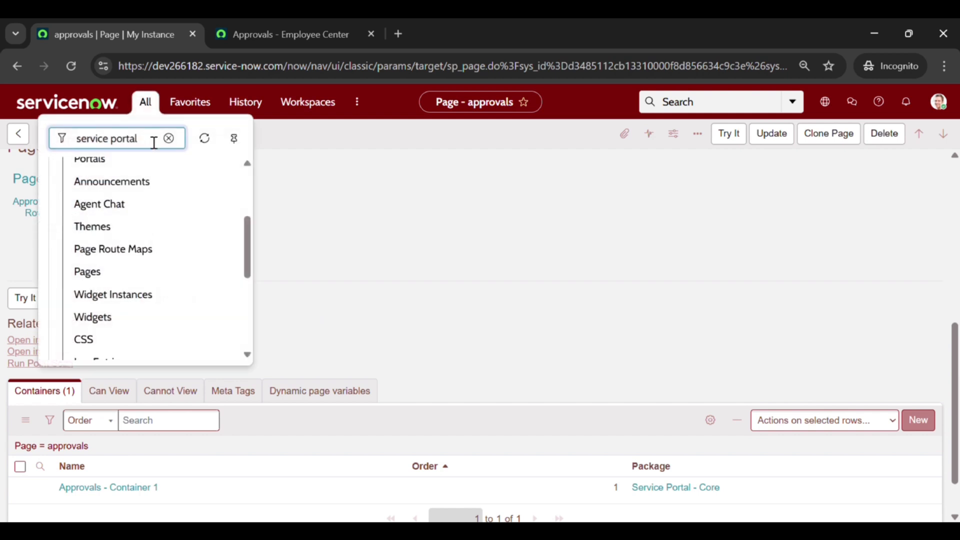
key("ctrl+a")
key("BackSpace")
type("pl")
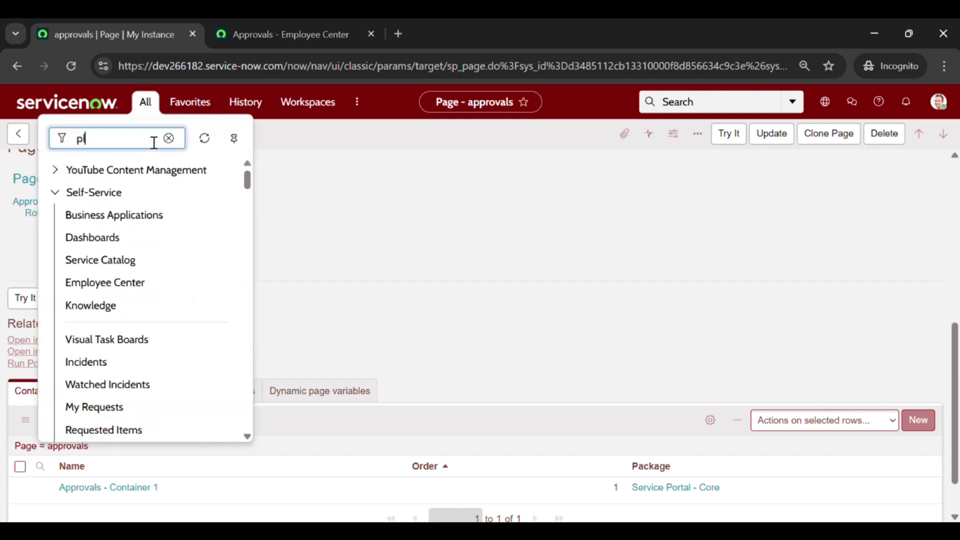
type("ugins")
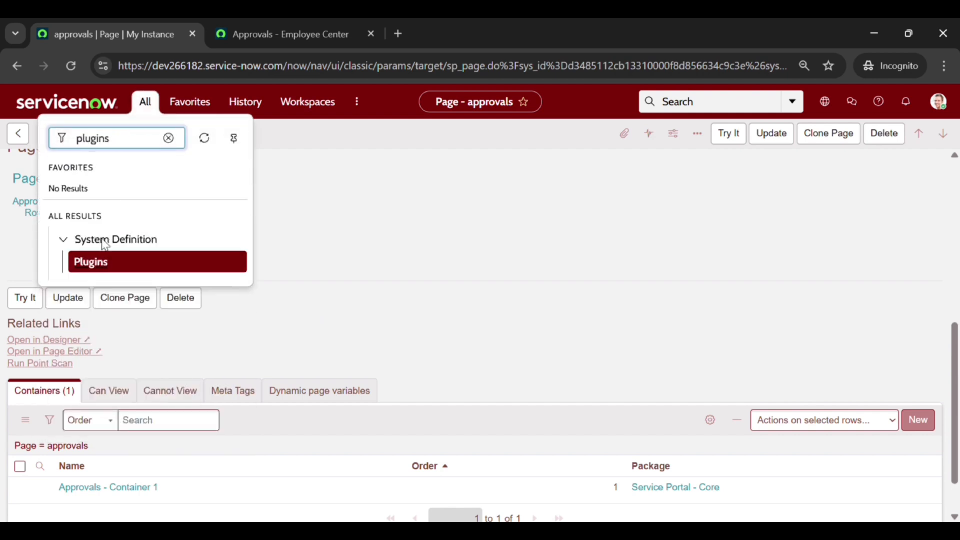
left_click(79, 263)
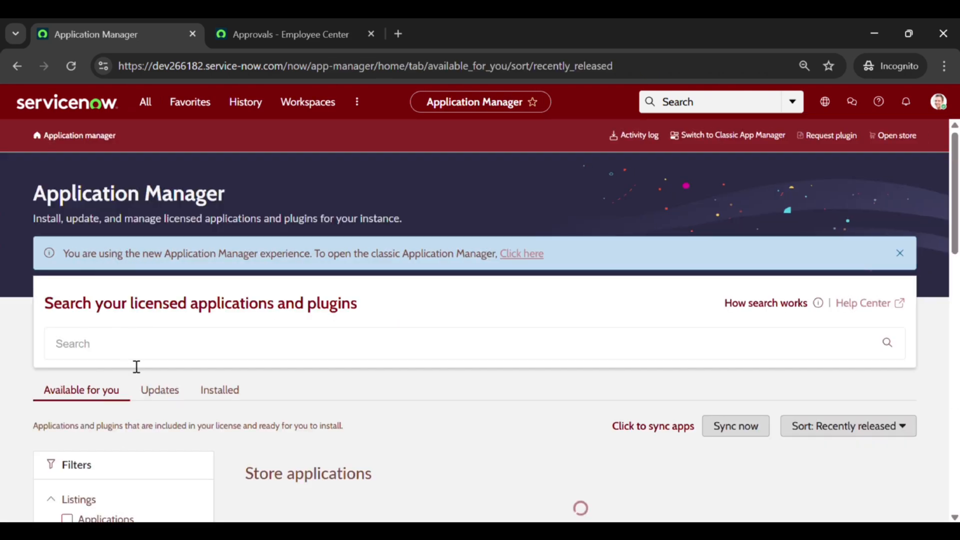
Step: Search installed plugins for com.glide.service-portal.user-criteria and open Service Portal User Criteria Support
left_click(156, 359)
type("com")
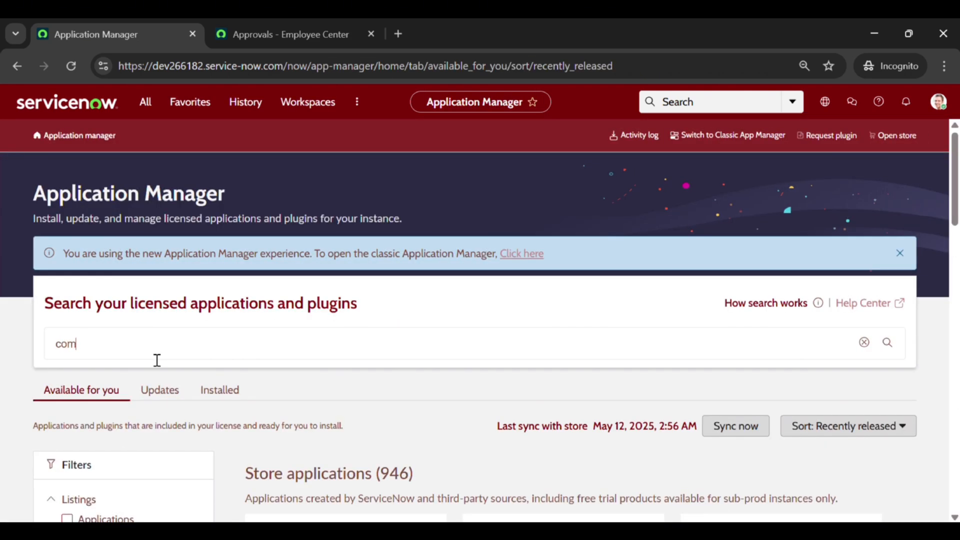
type(".glide.service-portal.us")
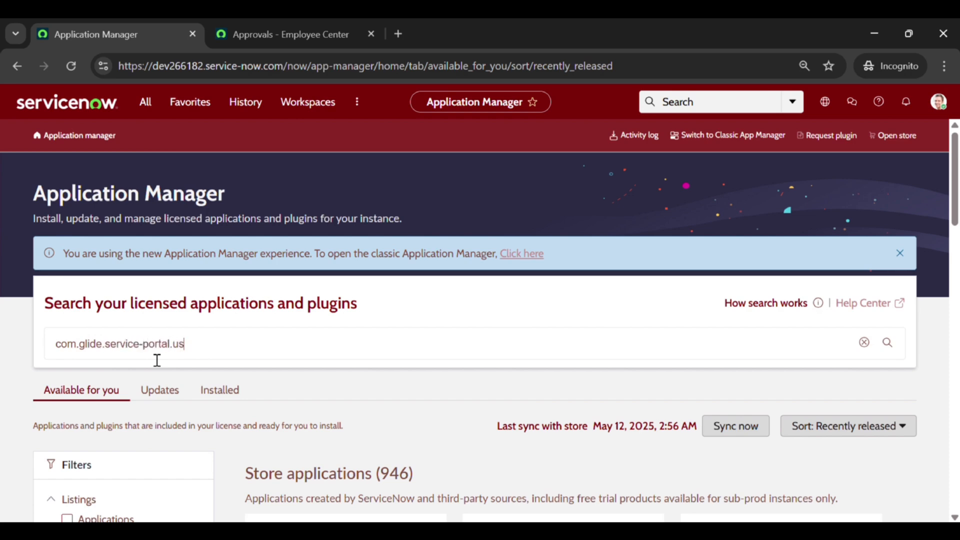
type("er-criteria")
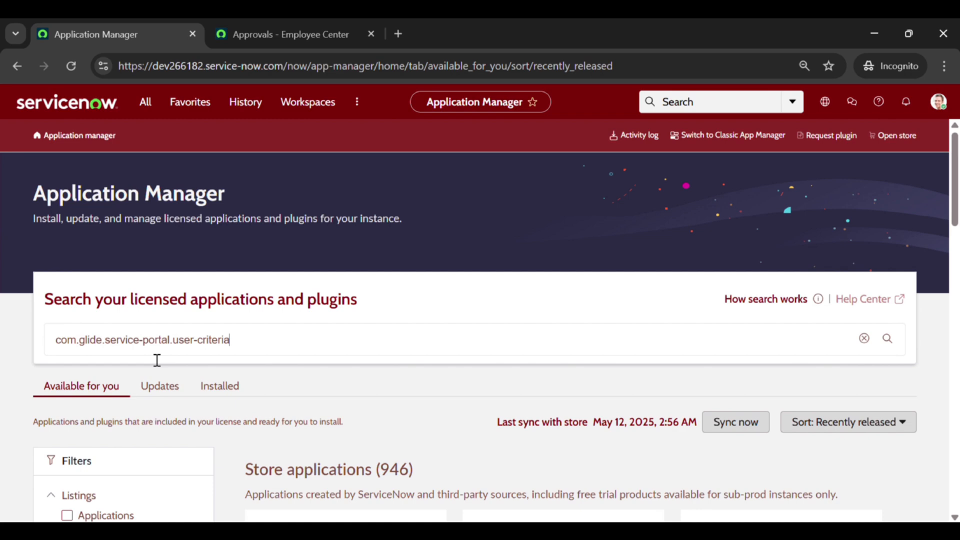
key("Return")
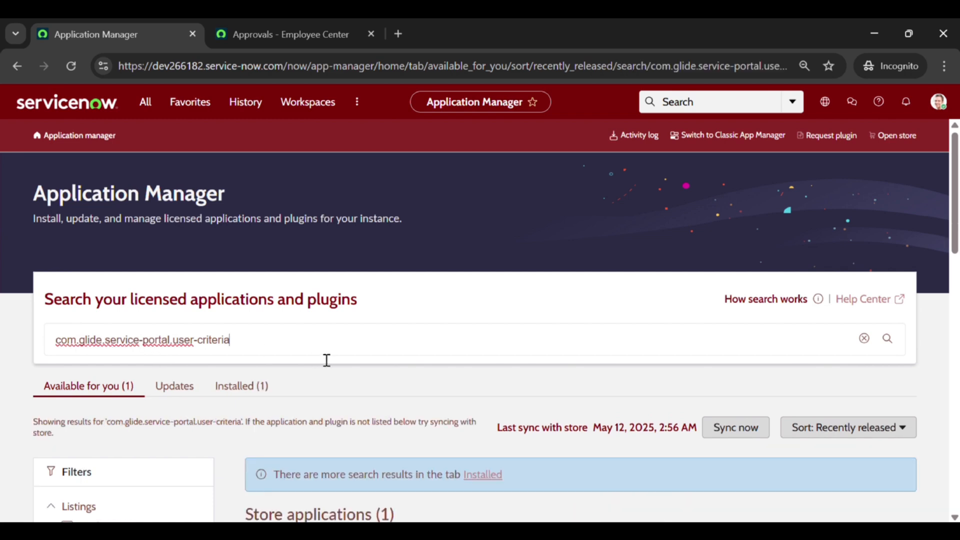
left_click(249, 390)
scroll(251, 395, "down", 2)
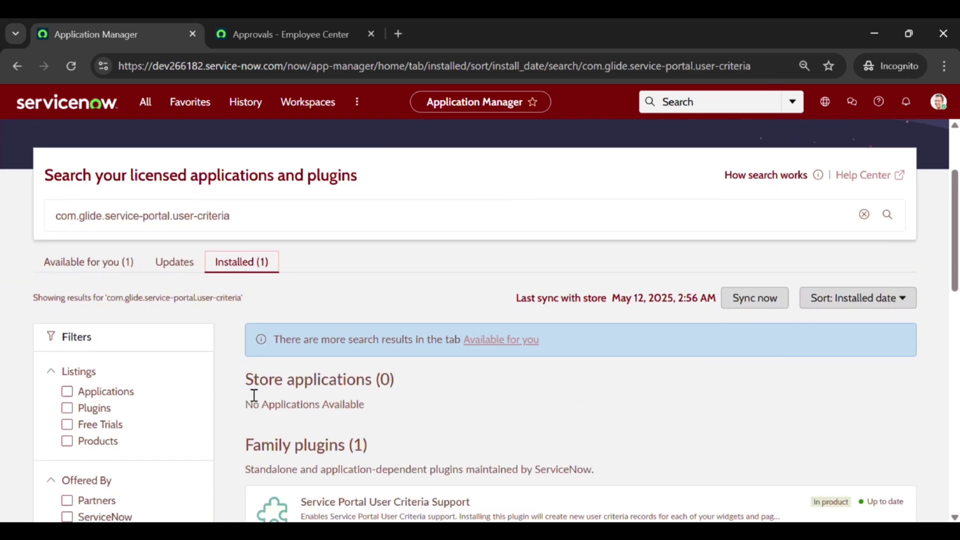
scroll(326, 411, "down", 2)
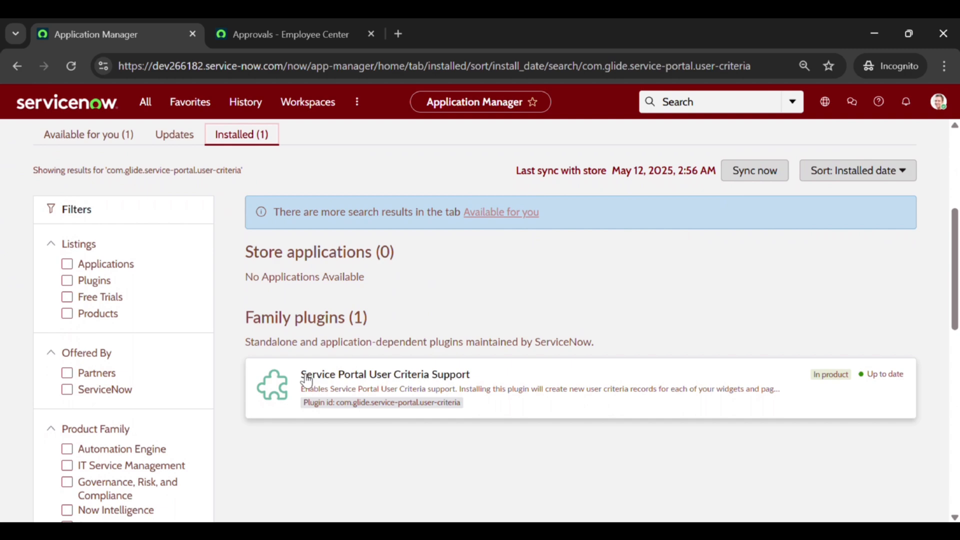
left_click_drag(301, 375, 500, 379)
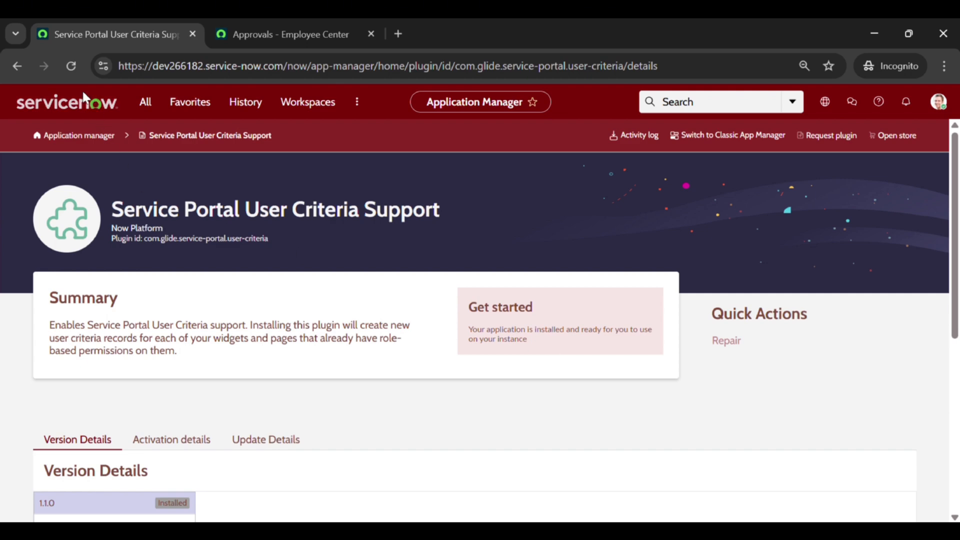
Step: Reopen the approvals page record from History and view its empty Cannot View list
left_click(268, 104)
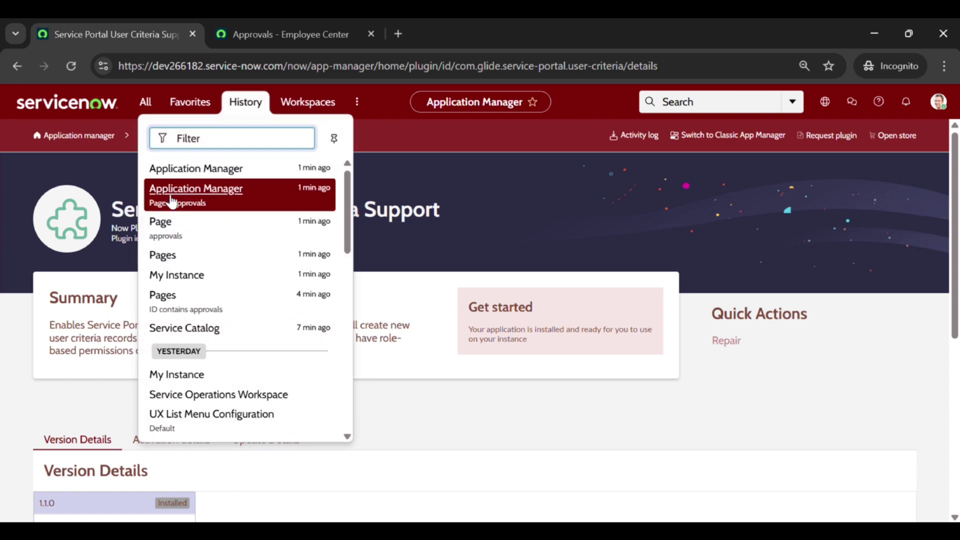
left_click(163, 224)
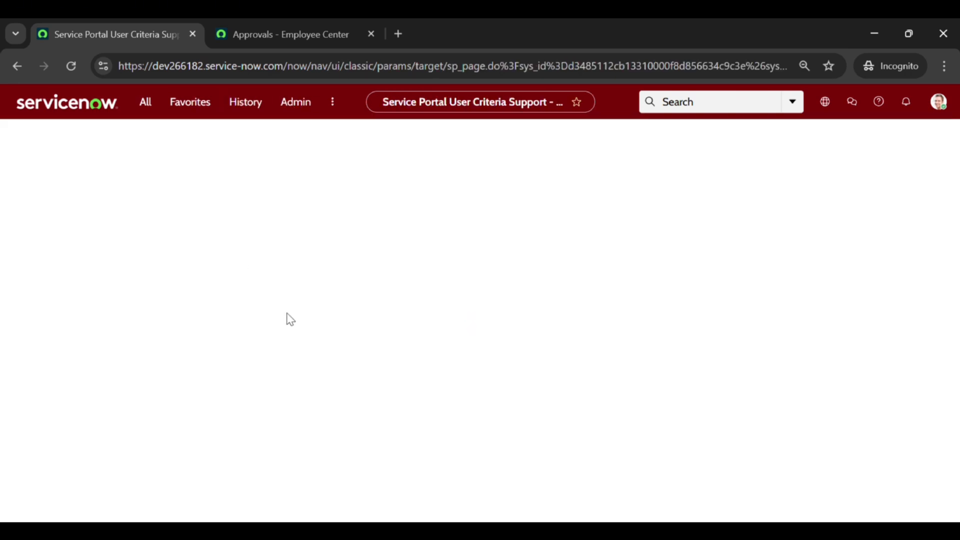
scroll(106, 337, "down", 10)
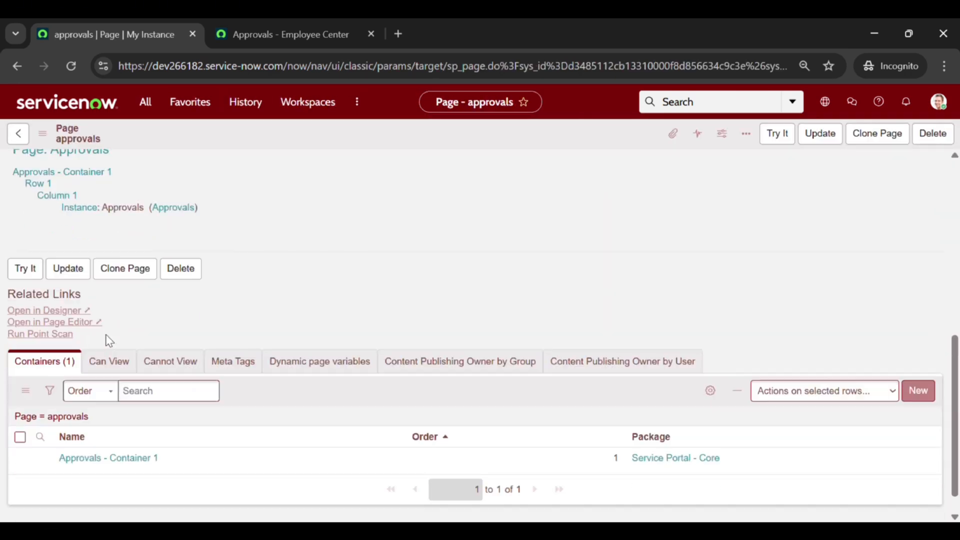
left_click(187, 335)
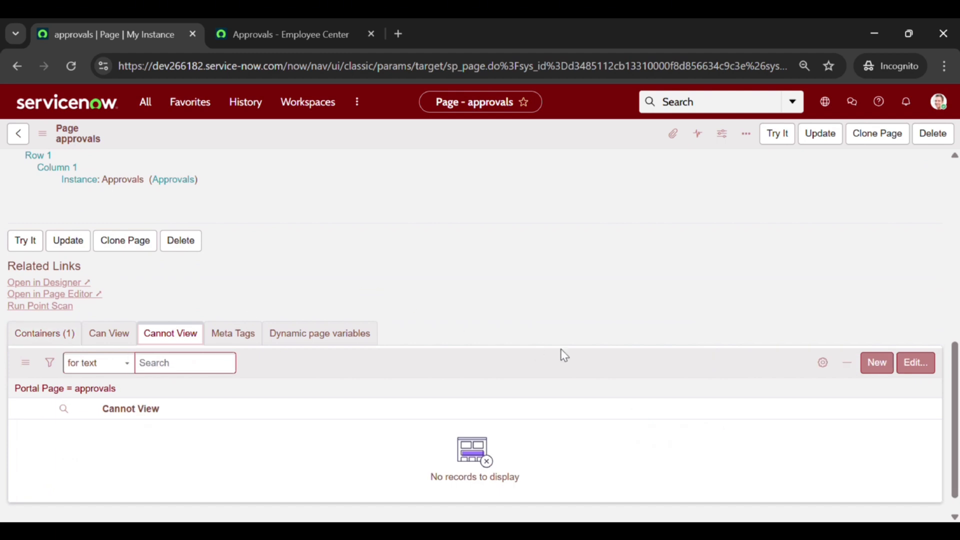
Step: Create a Cannot View user criteria named 'Restrict test users' and add two test users to it
left_click(876, 363)
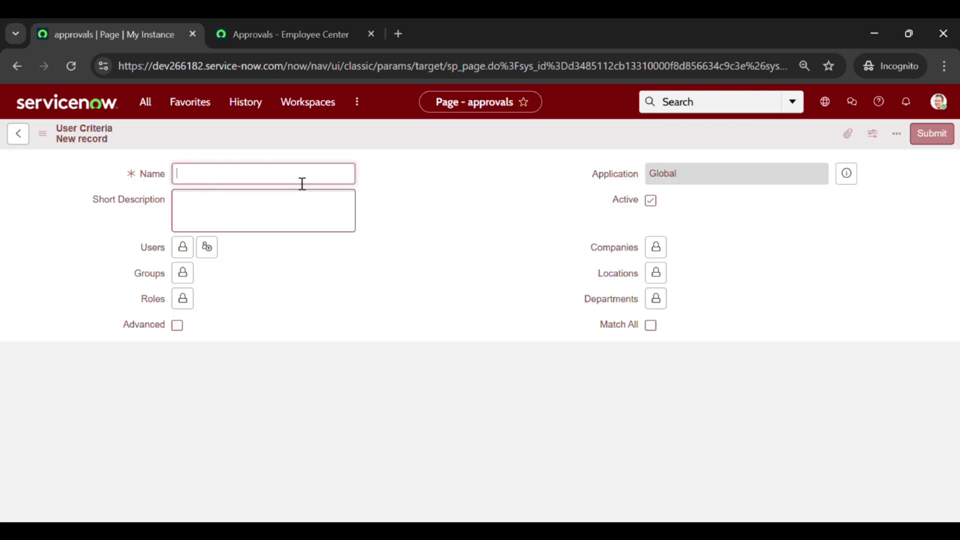
type("Restrict test users")
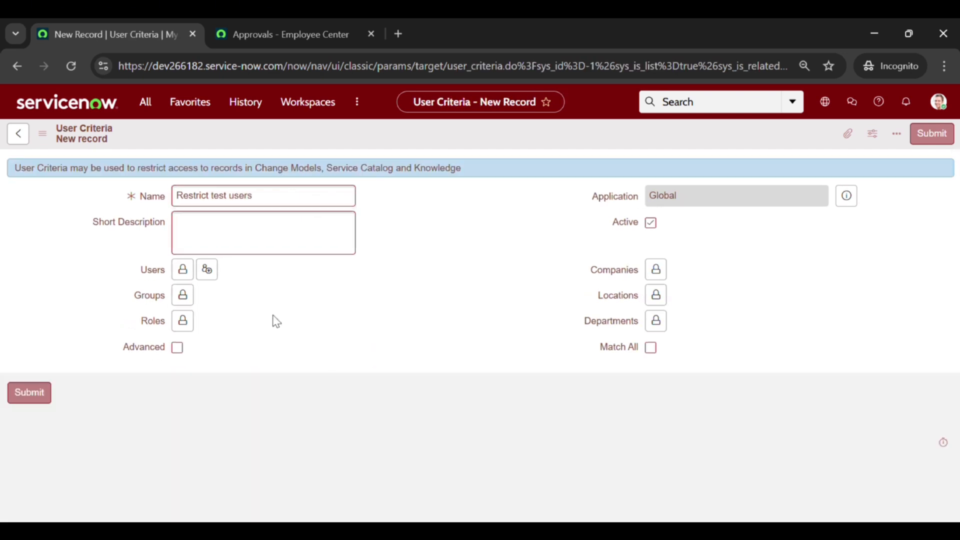
left_click(184, 270)
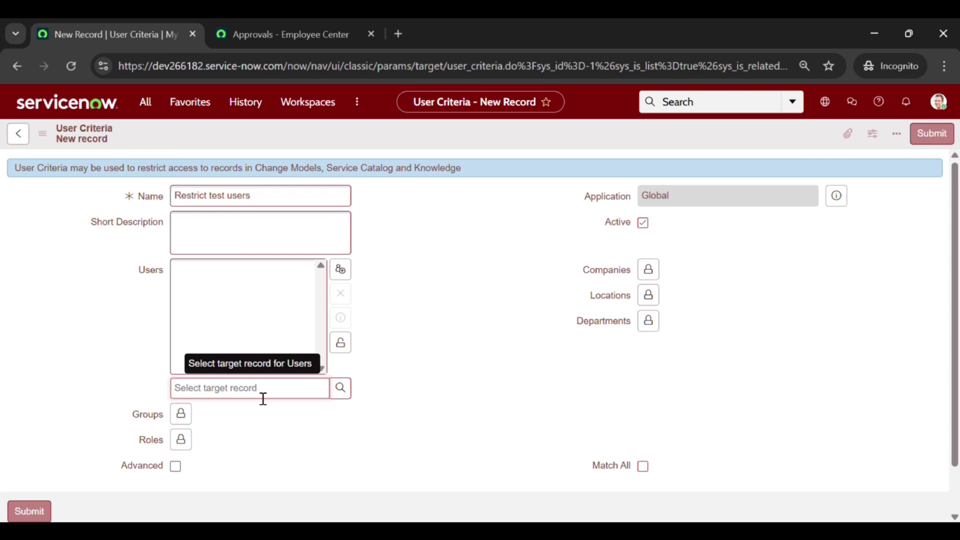
type("m")
scroll(262, 399, "down", 3)
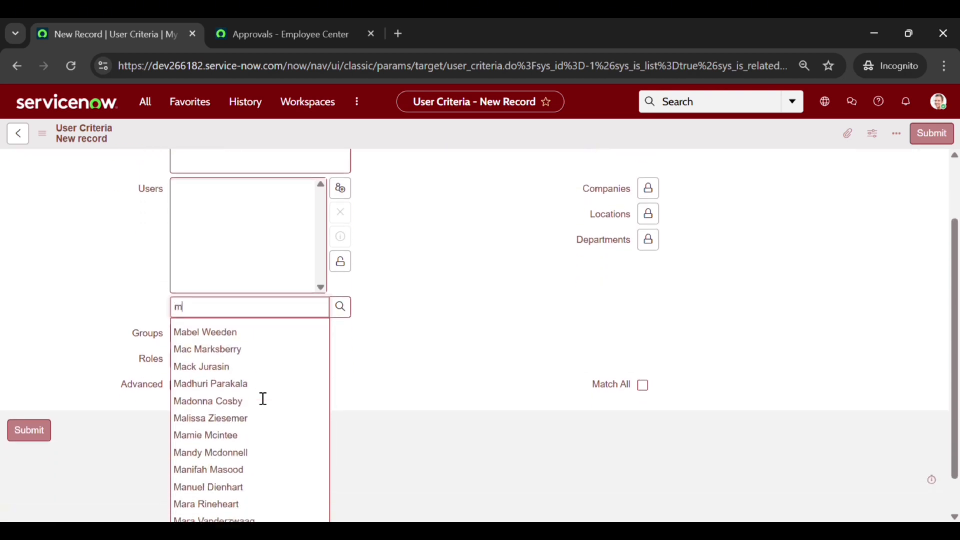
left_click(260, 395)
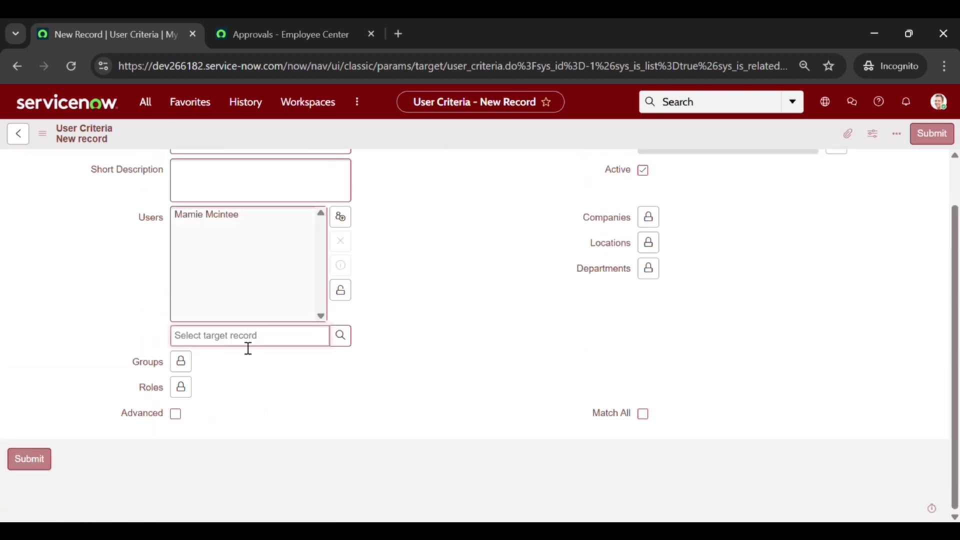
type("n")
scroll(246, 349, "down", 2)
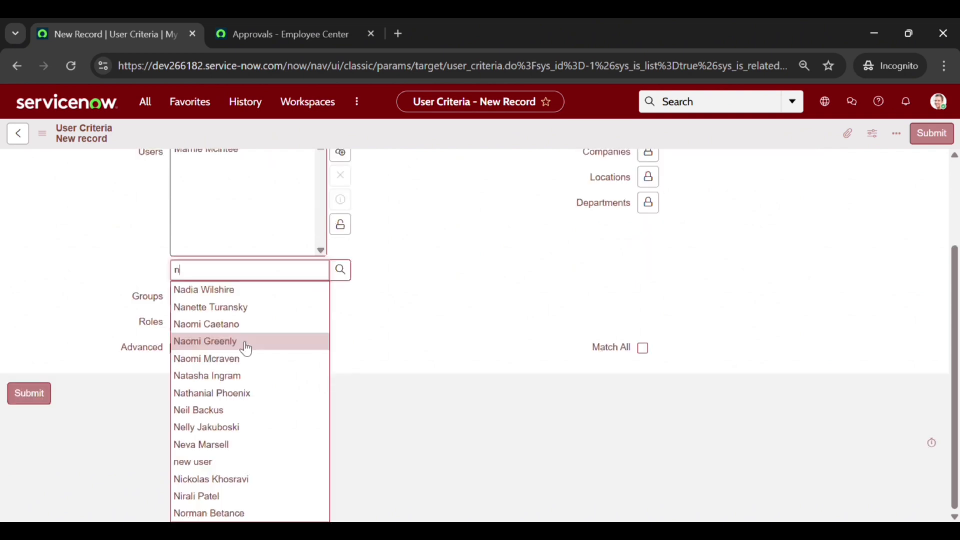
left_click(244, 360)
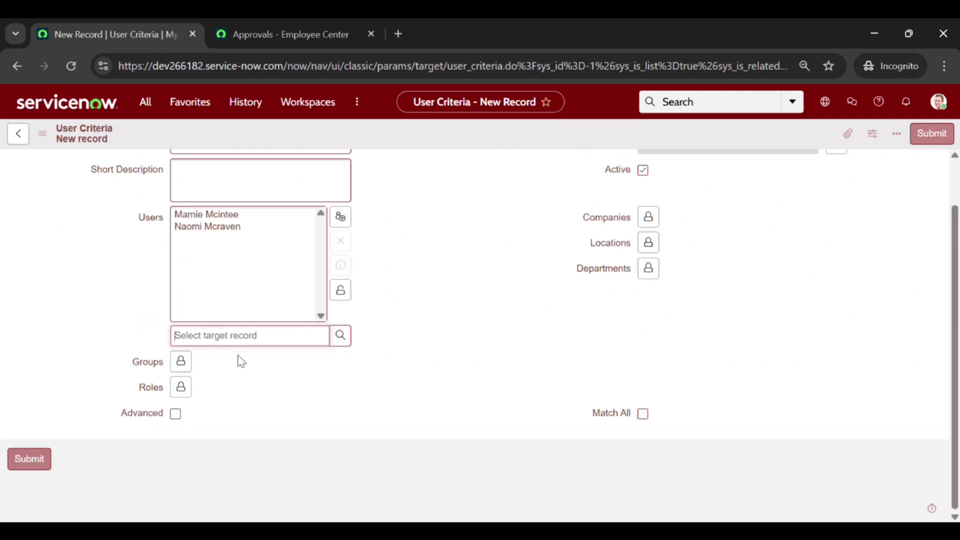
left_click(340, 290)
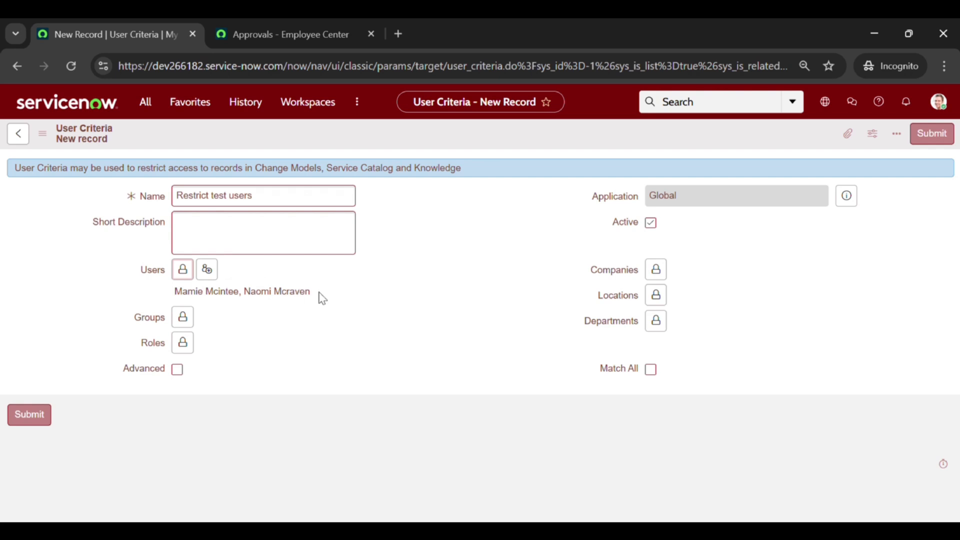
Step: Submit the criteria and confirm it appears under Cannot View, with Can View still empty
left_click(942, 134)
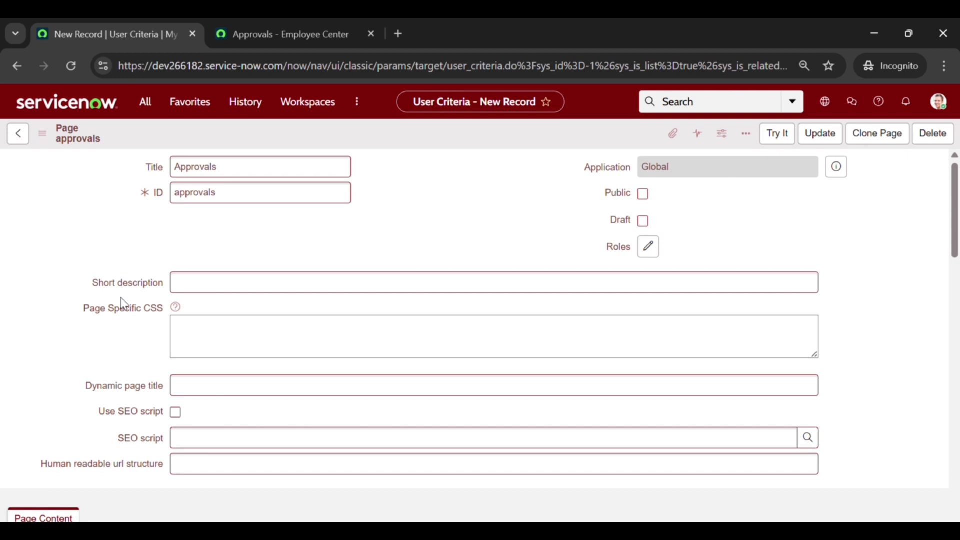
scroll(123, 303, "down", 8)
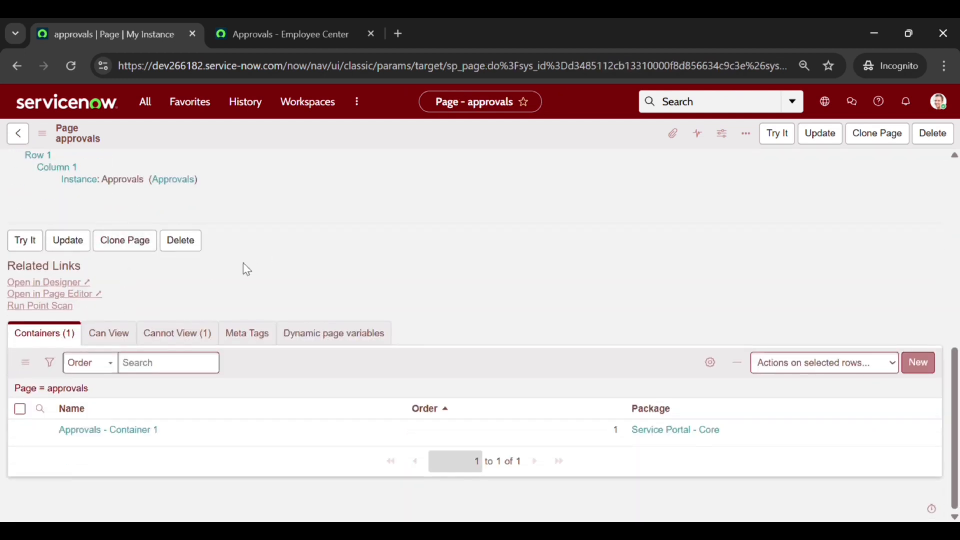
left_click(193, 335)
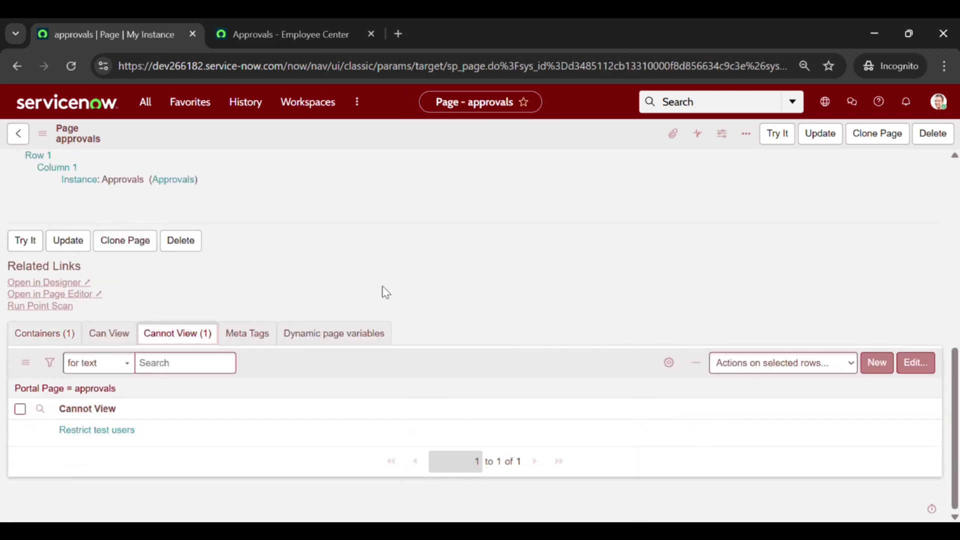
left_click(109, 335)
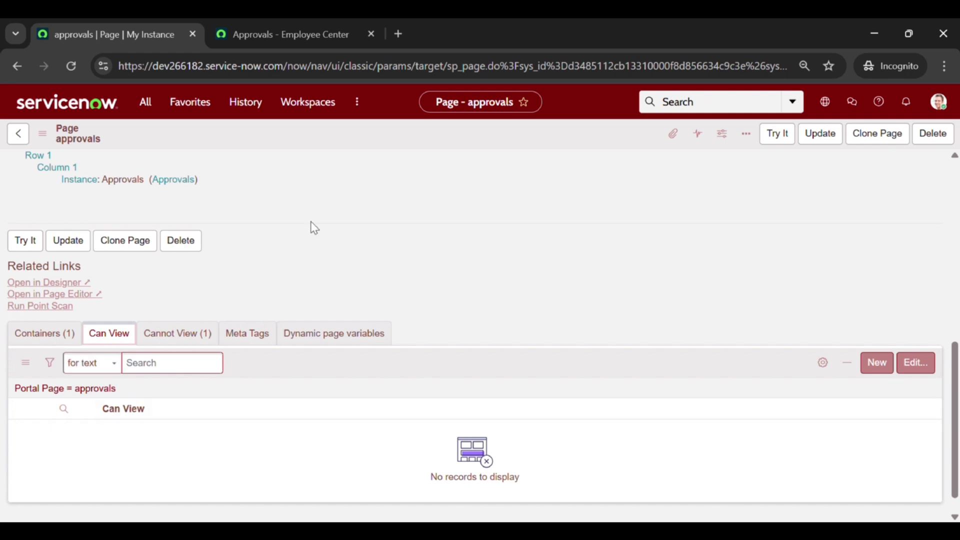
left_click(275, 21)
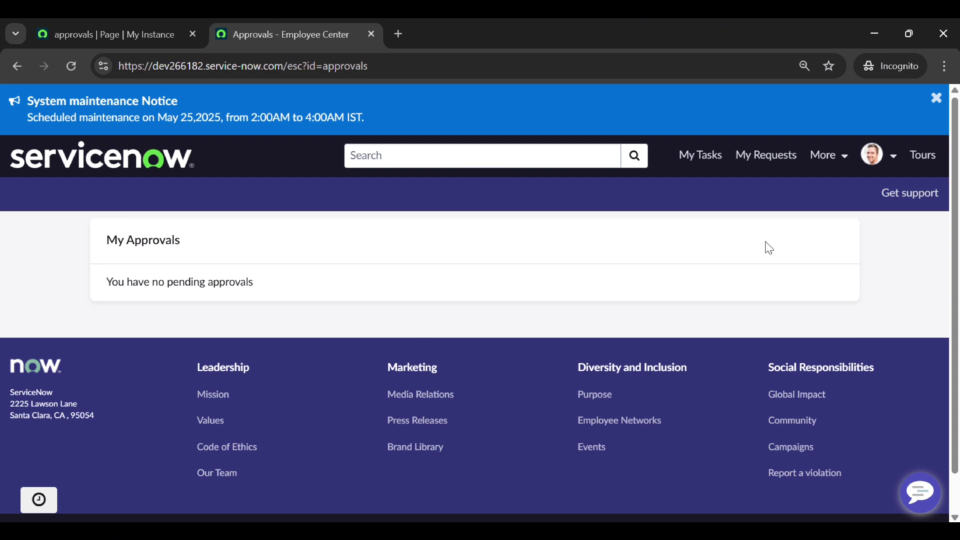
Step: Impersonate the restricted test user from the Employee Center profile menu
left_click(900, 161)
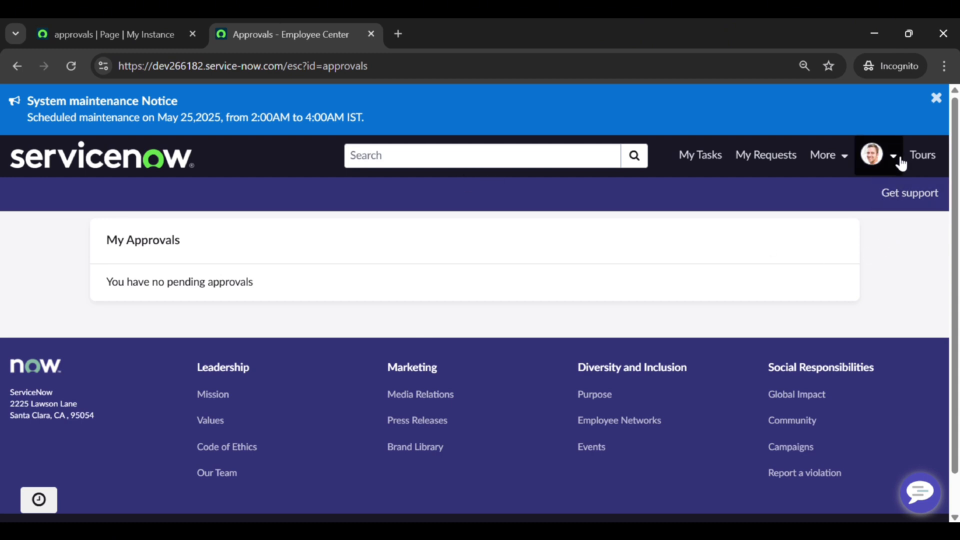
left_click(842, 223)
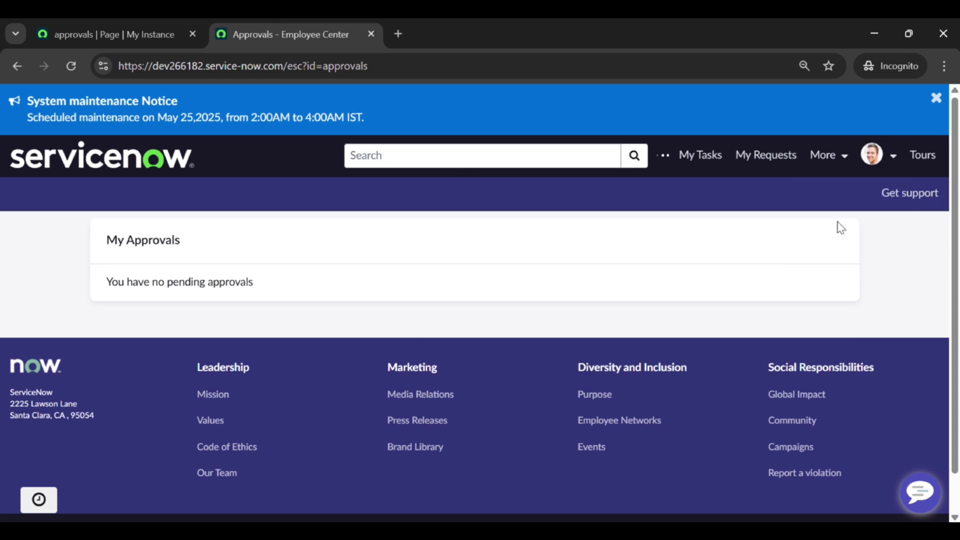
left_click(450, 167)
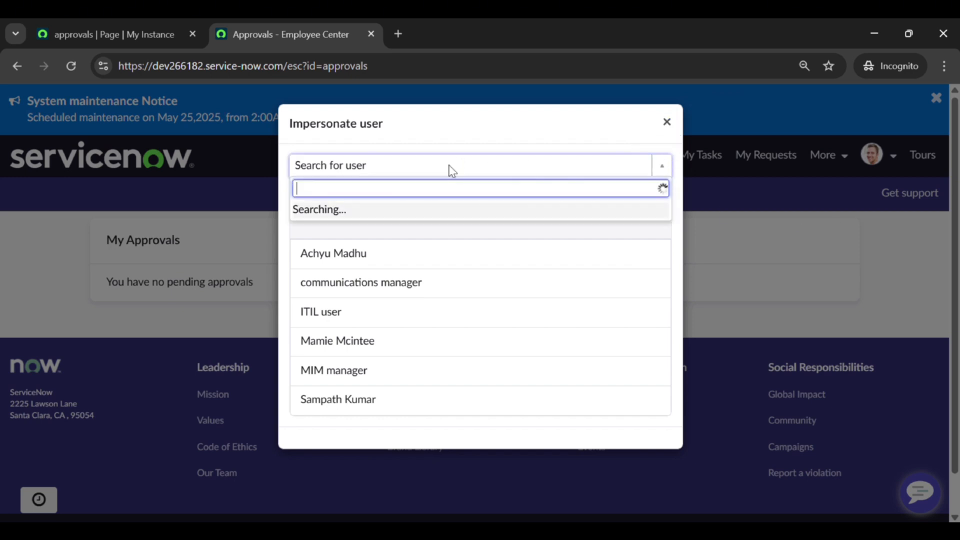
type("mamie")
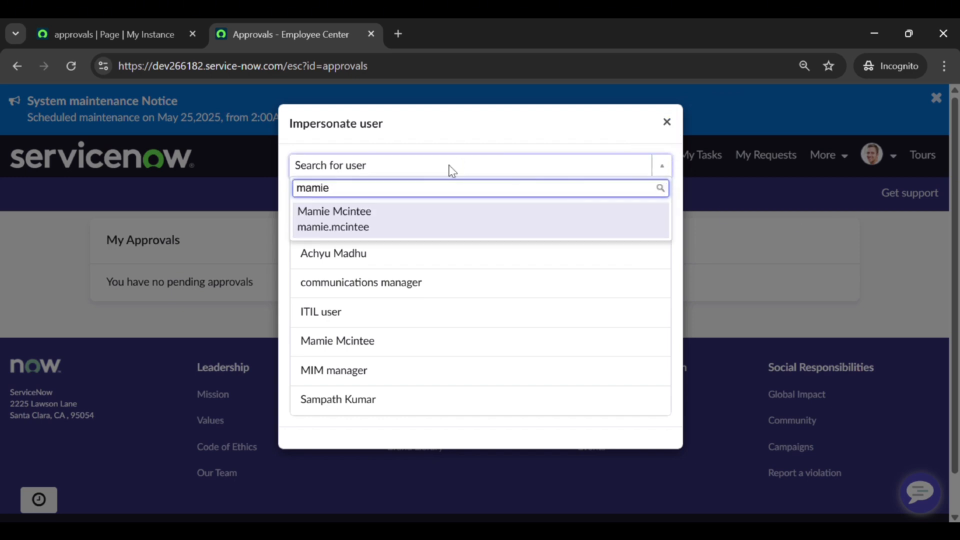
left_click(383, 232)
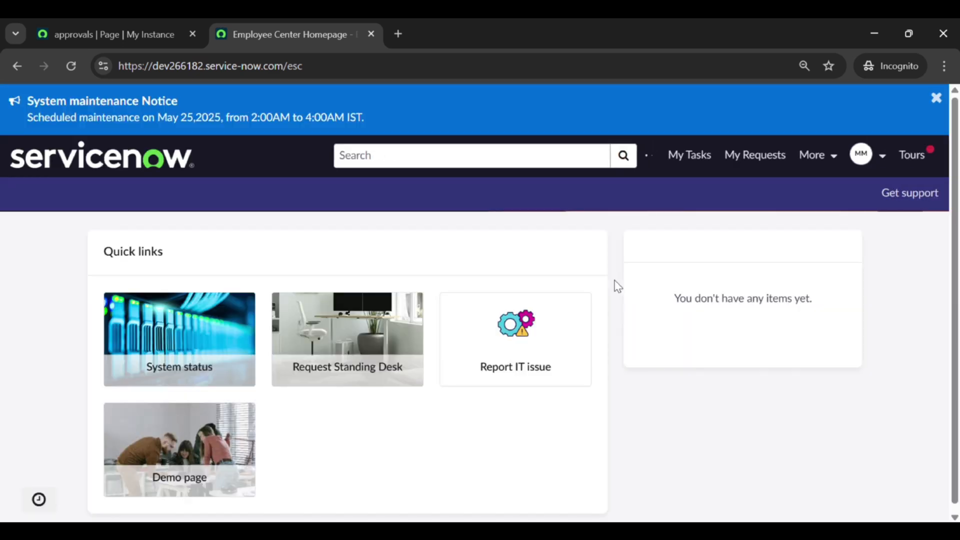
Step: As the test user, open More > My Approvals and get the 404 Not Found page
left_click(835, 165)
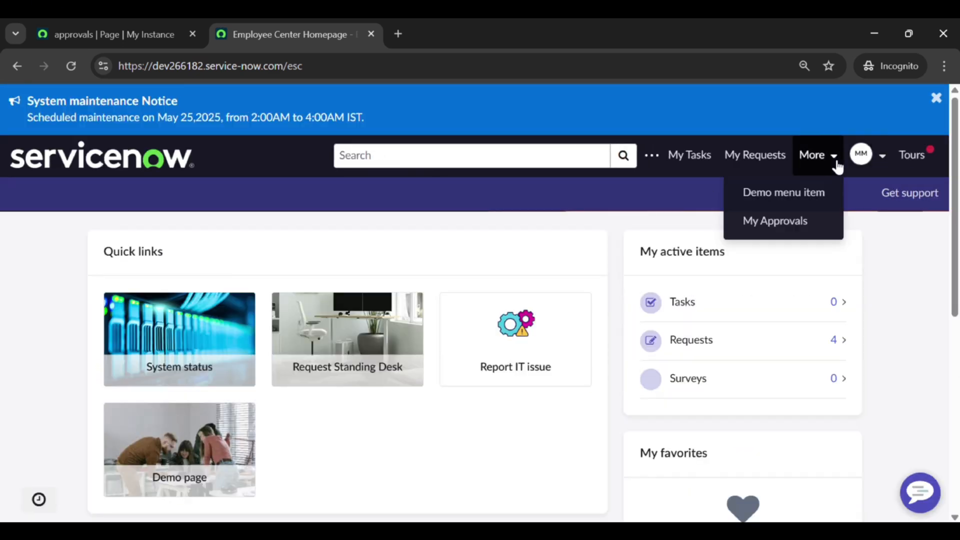
left_click(784, 221)
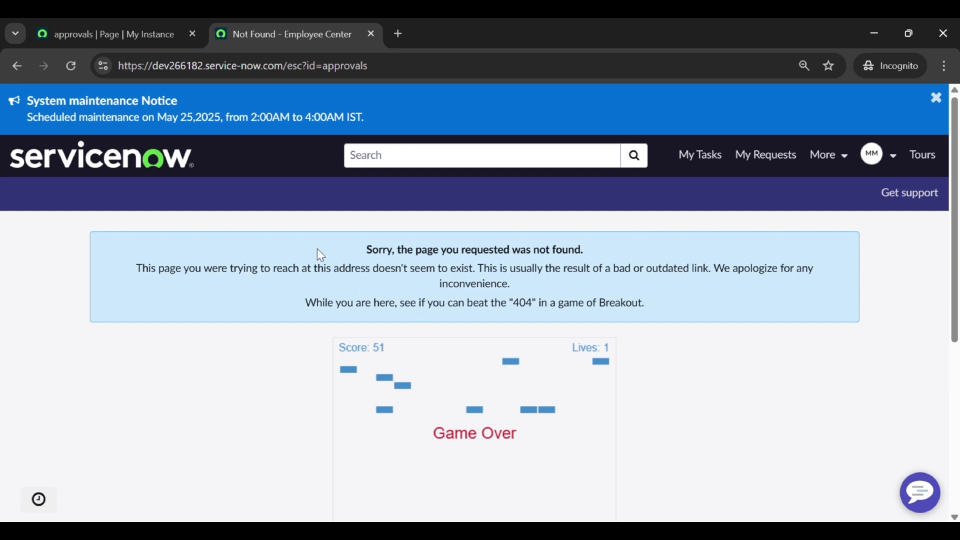
left_click(130, 43)
Step: In the instance tab, open the Service Portal > Widgets list via the 'widgets' filter
left_click(90, 108)
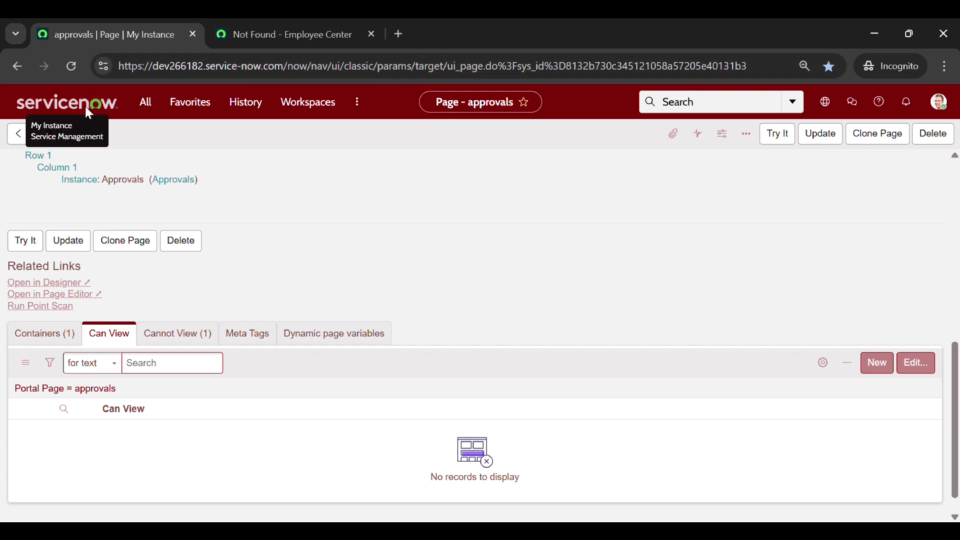
left_click(147, 107)
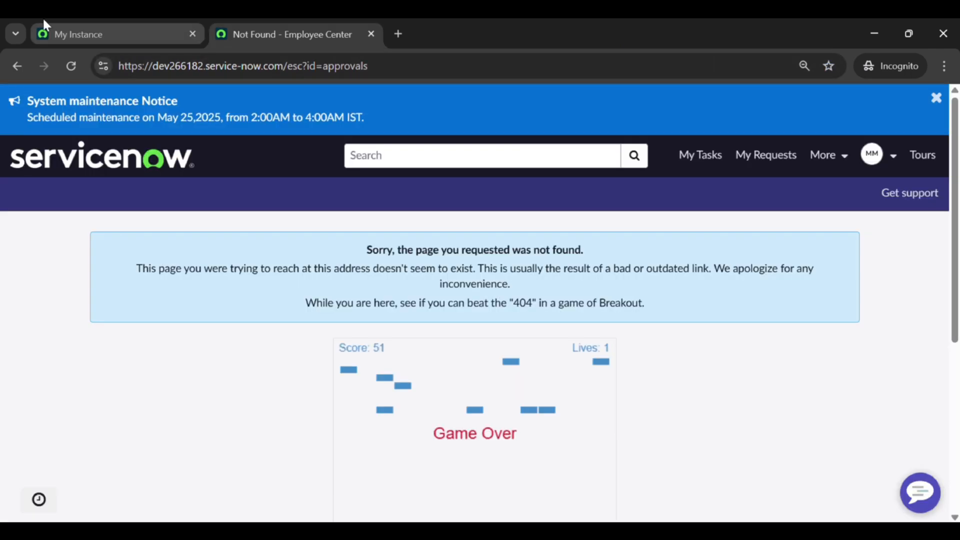
left_click(43, 19)
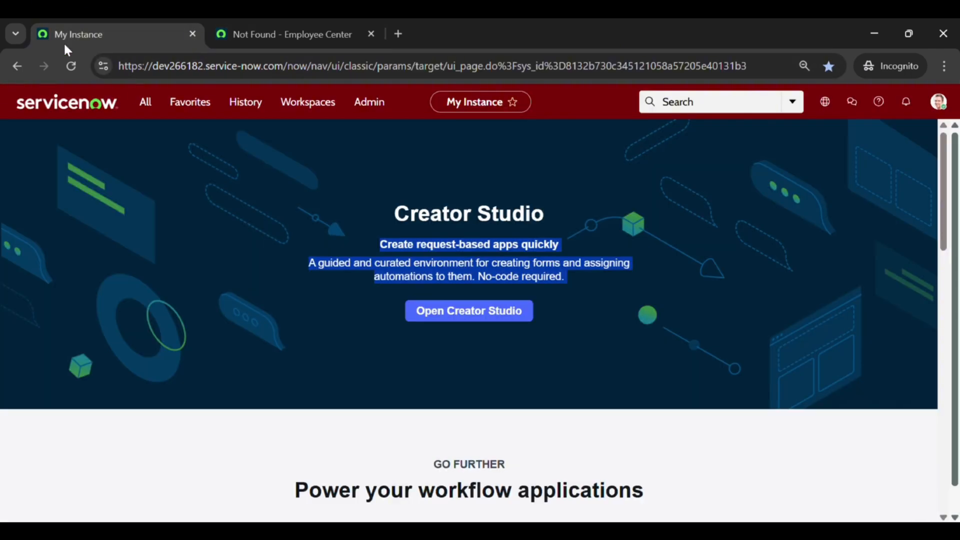
left_click(146, 104)
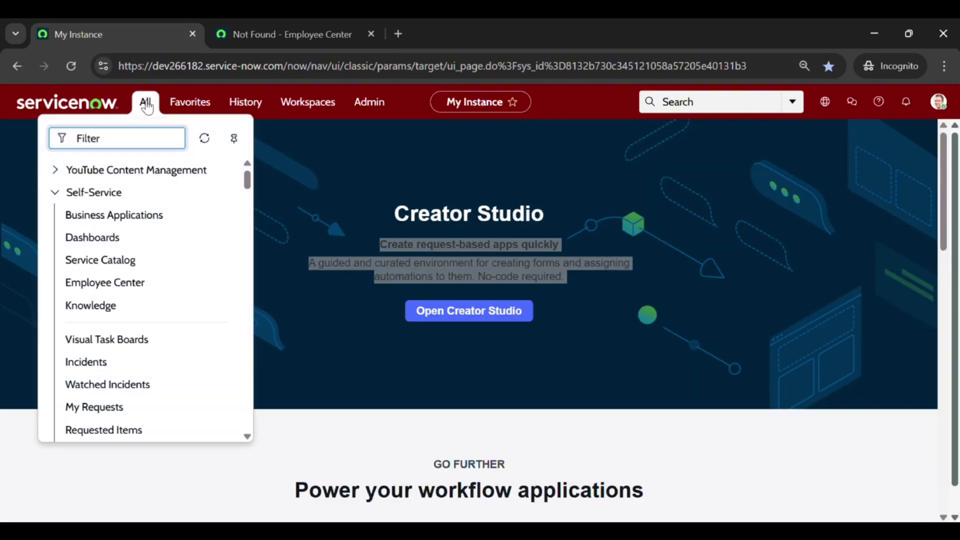
type("widgets")
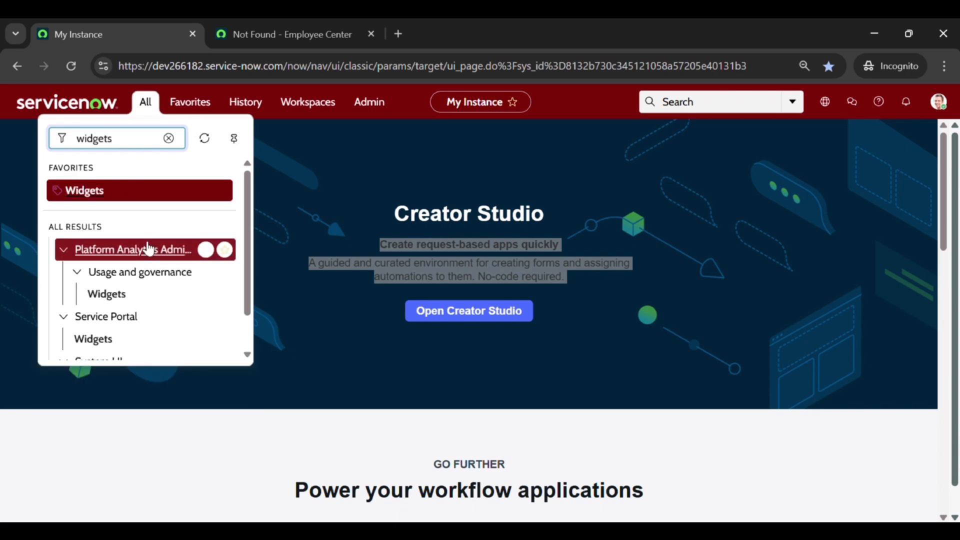
scroll(147, 247, "down", 1)
left_click(95, 295)
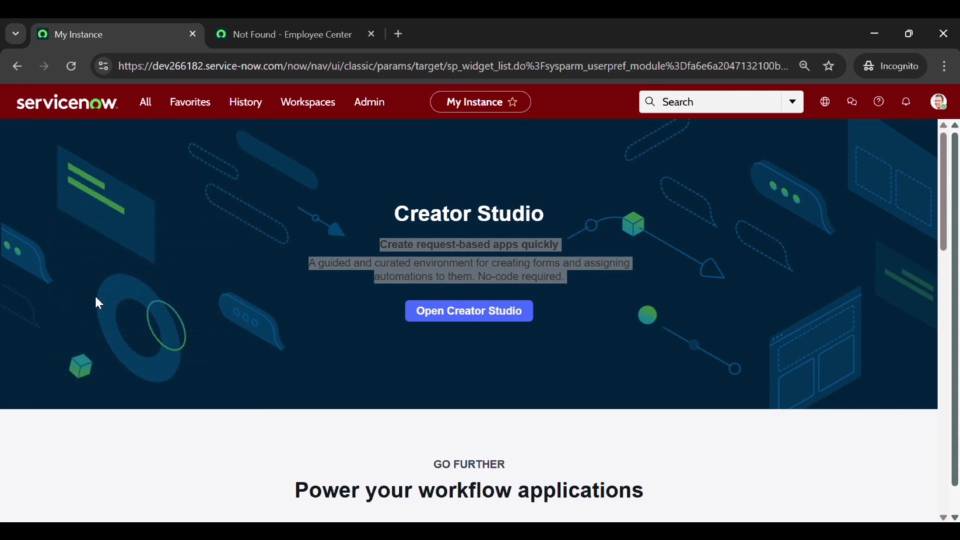
Step: End the impersonation from the Employee Center profile menu
left_click(320, 29)
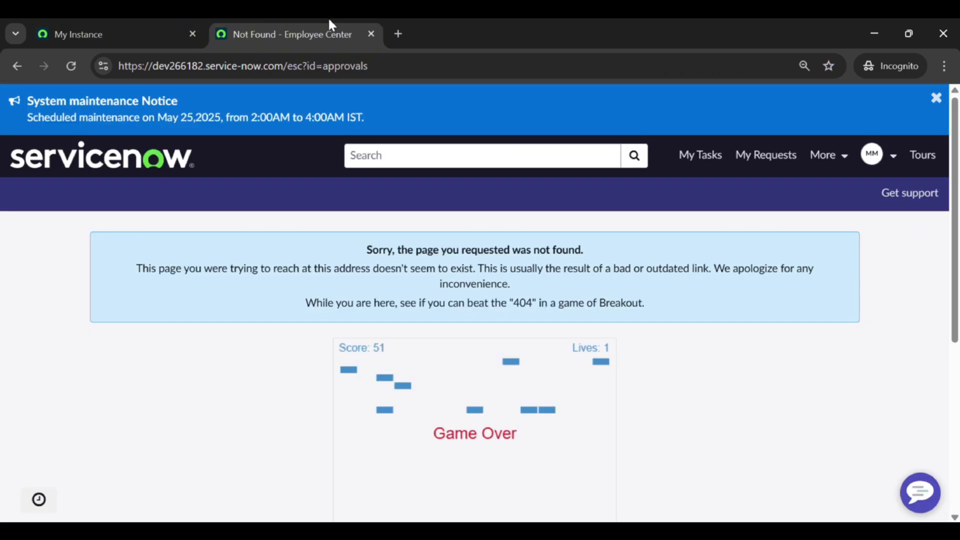
left_click(894, 157)
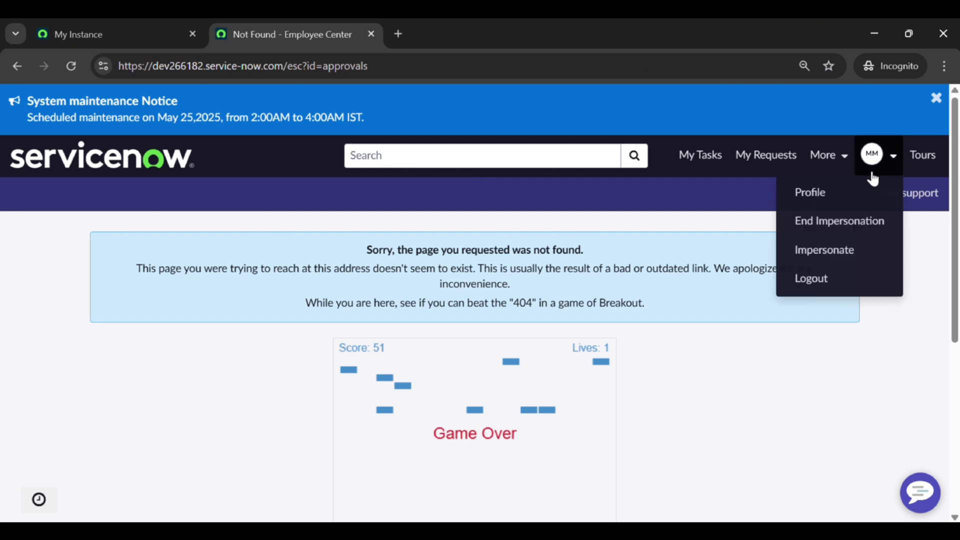
left_click(850, 223)
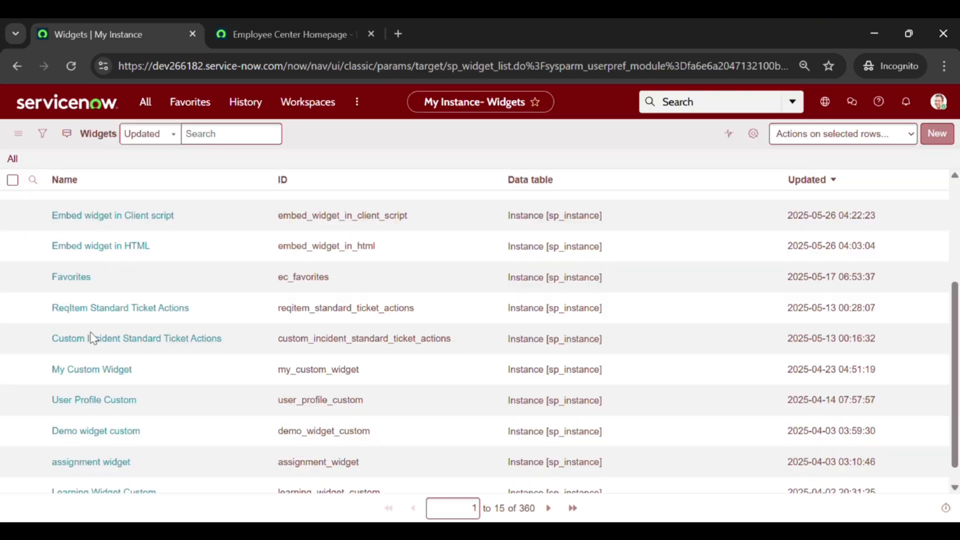
scroll(95, 338, "down", 1)
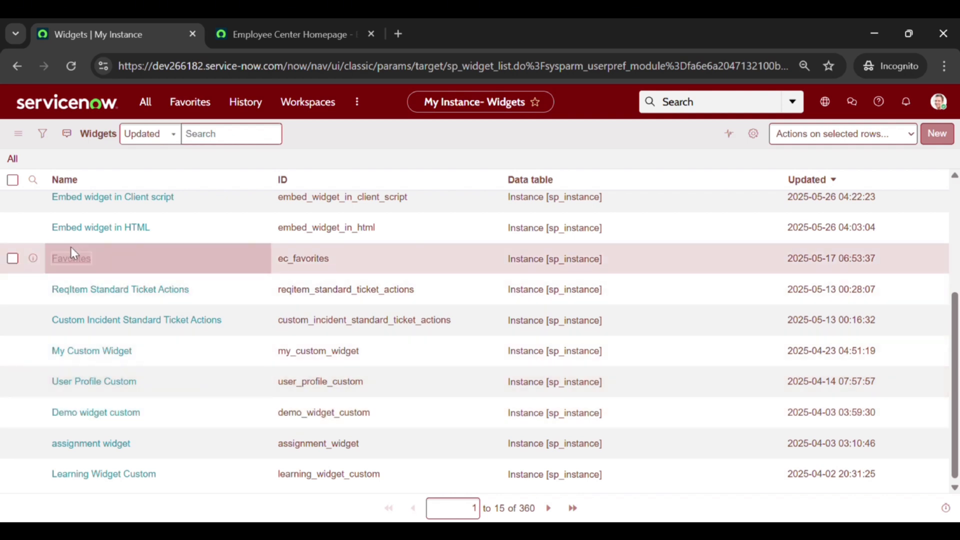
Step: Open the Favorites widget record and check its Can View and Cannot View lists, showing Restricted users
left_click(70, 260)
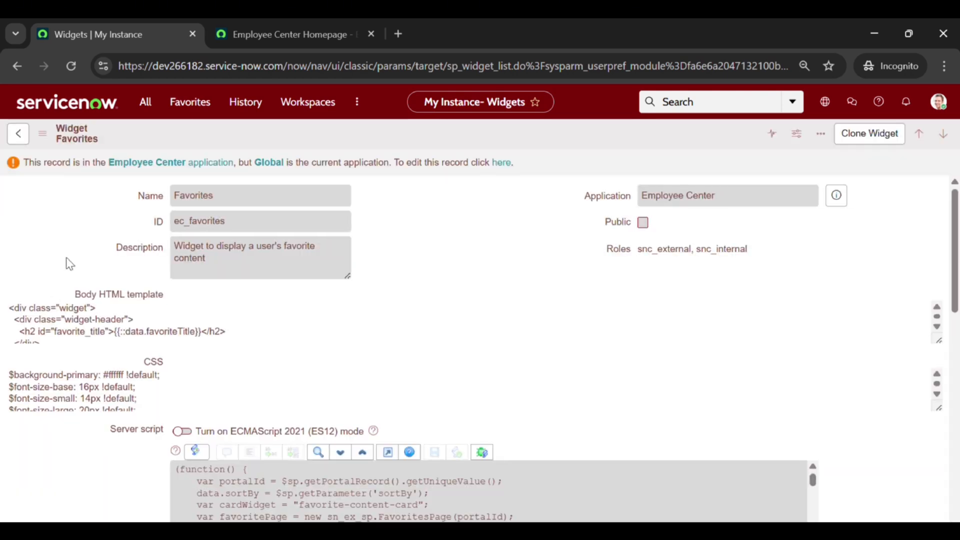
scroll(69, 263, "down", 10)
scroll(70, 263, "down", 3)
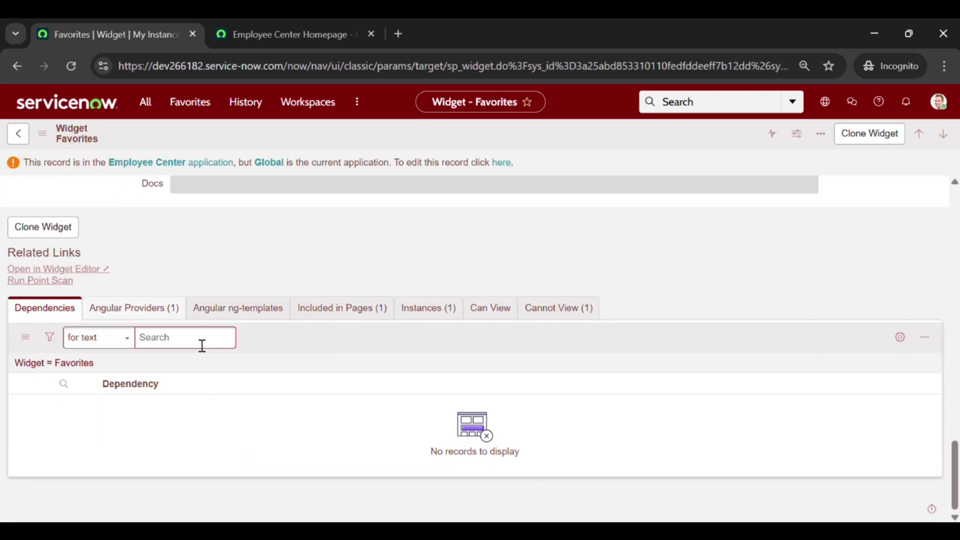
left_click(496, 334)
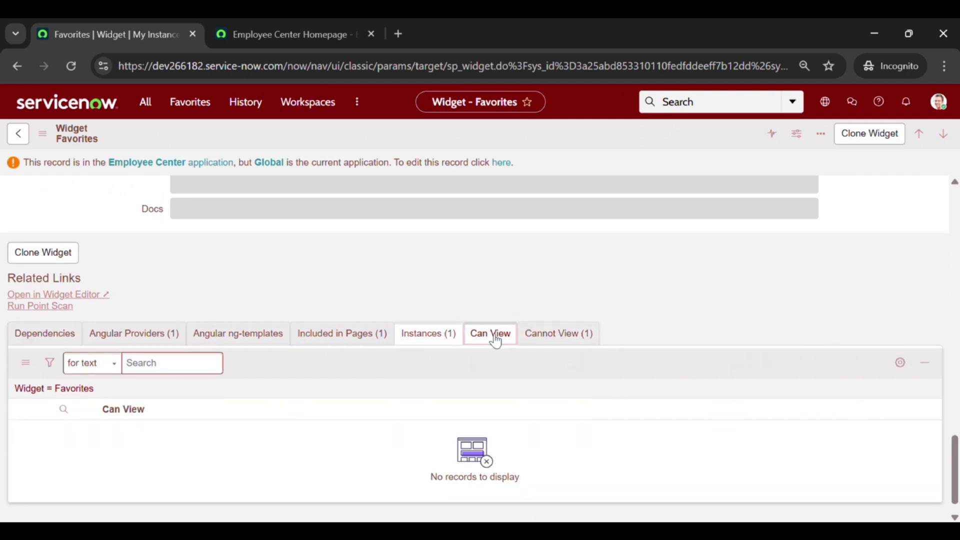
left_click(551, 335)
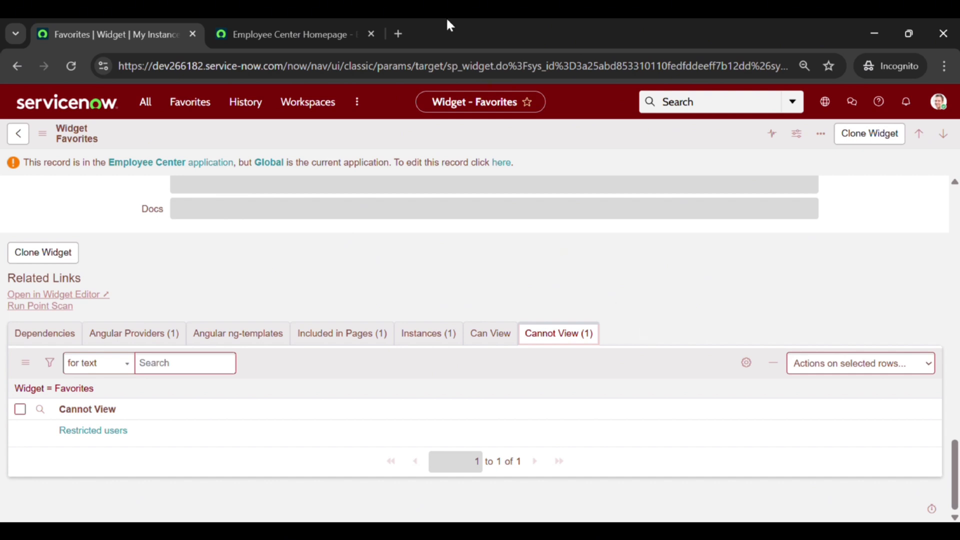
left_click(270, 22)
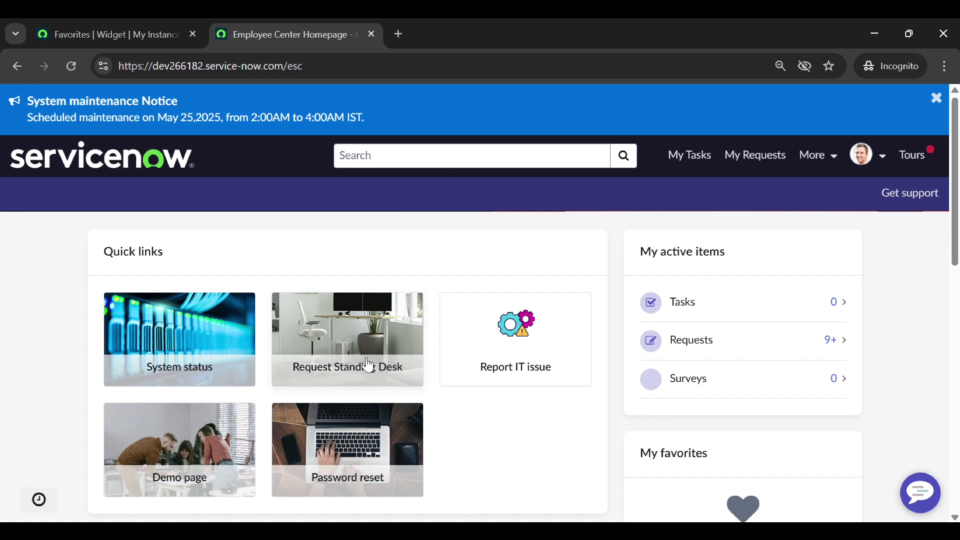